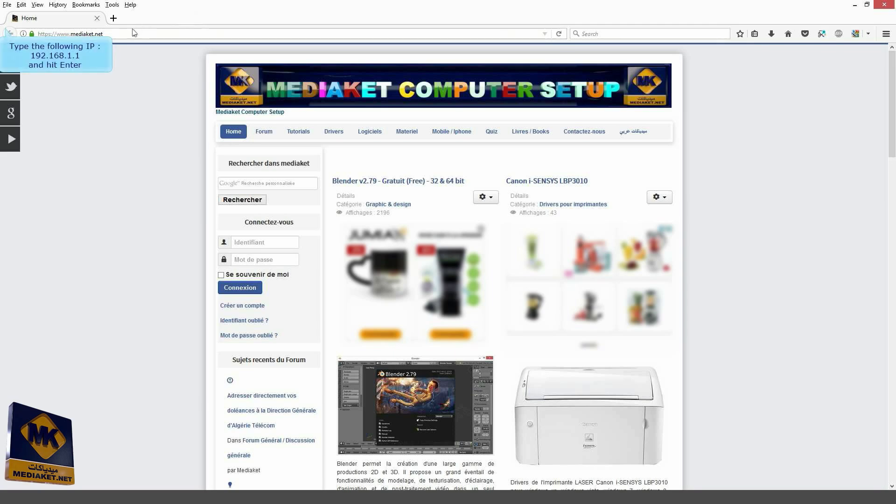
Step: Open the router page at 192.168.1.1 and sign in with the default administrator credentials
left_click(132, 33)
type("192.")
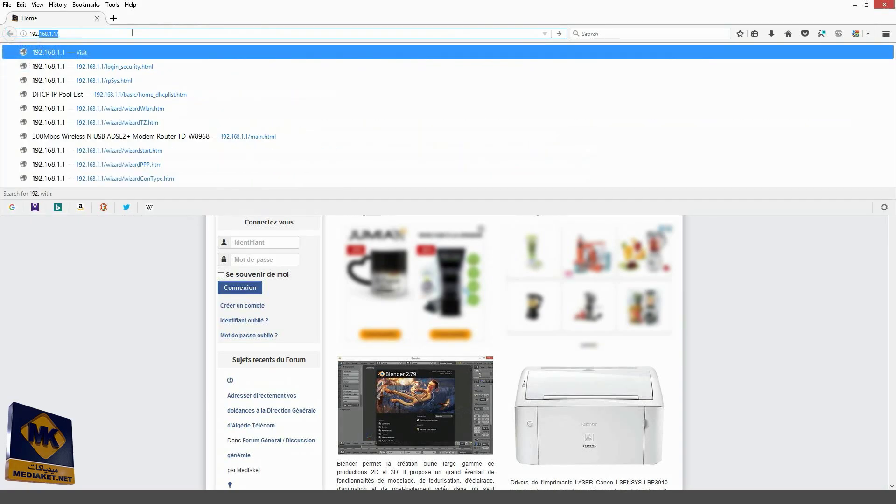
key("Return")
type("admin")
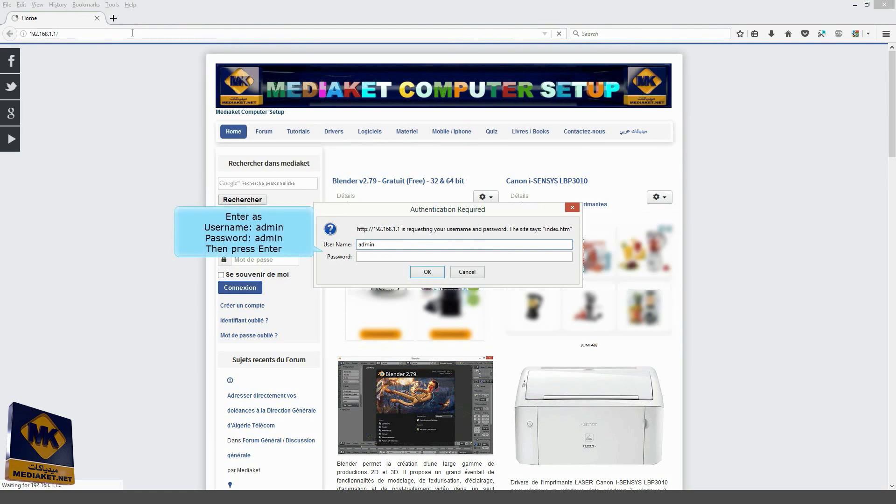
key("Tab")
type("ad")
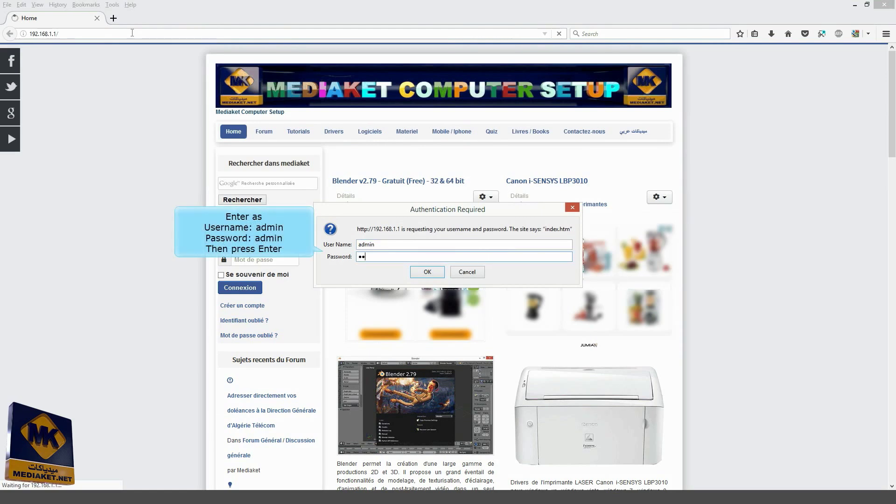
type("min")
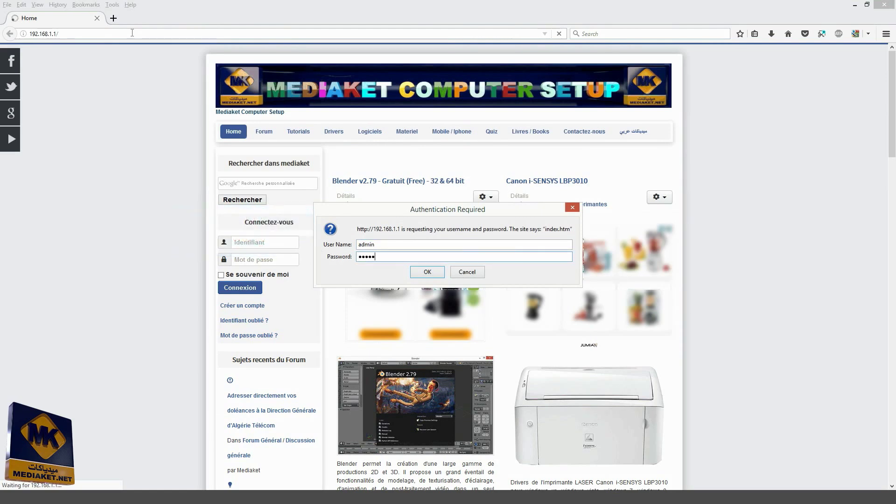
key("Return")
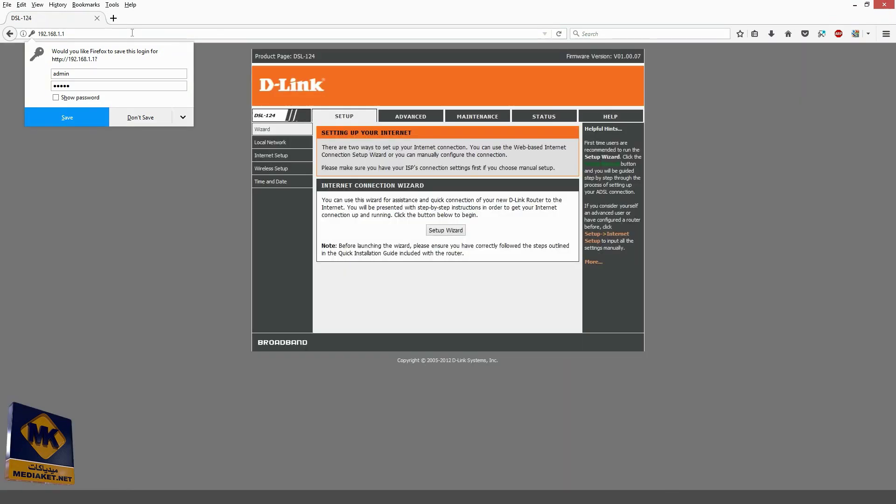
Step: Decline saving the login, launch the Setup Wizard and move past its welcome page
left_click(149, 117)
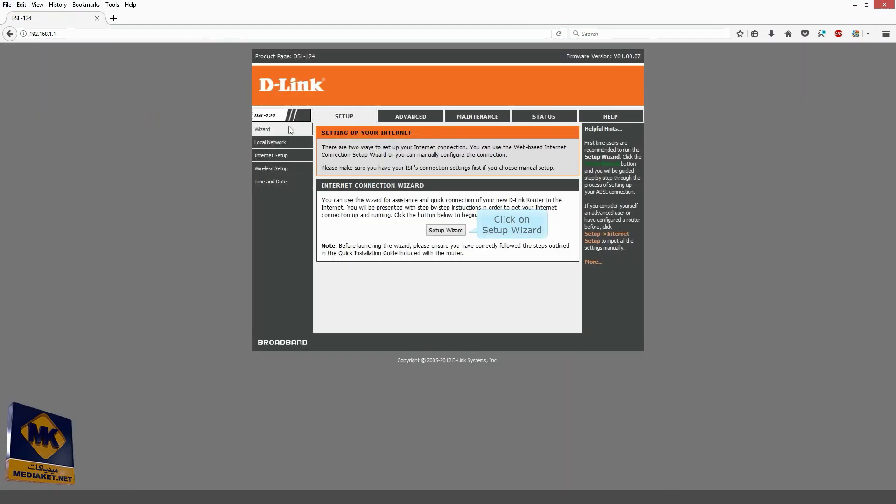
left_click(448, 230)
left_click(434, 215)
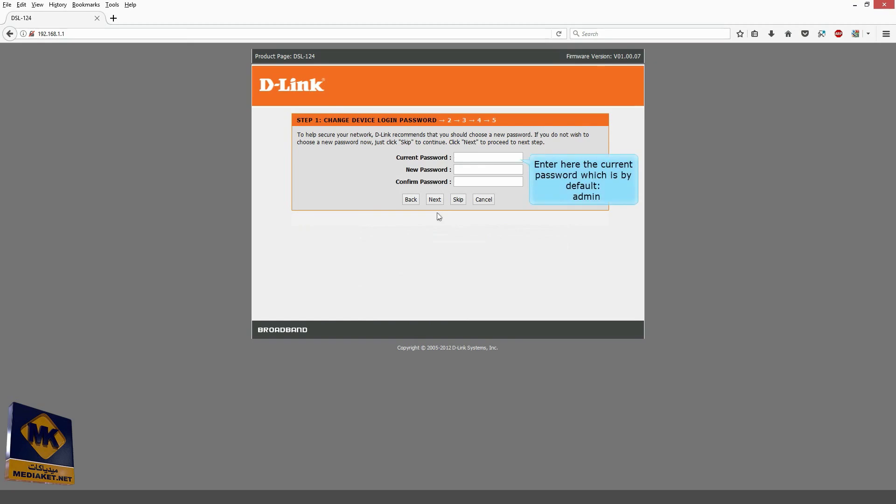
Step: Enter the current login password and a new password twice, then submit the change
left_click(483, 157)
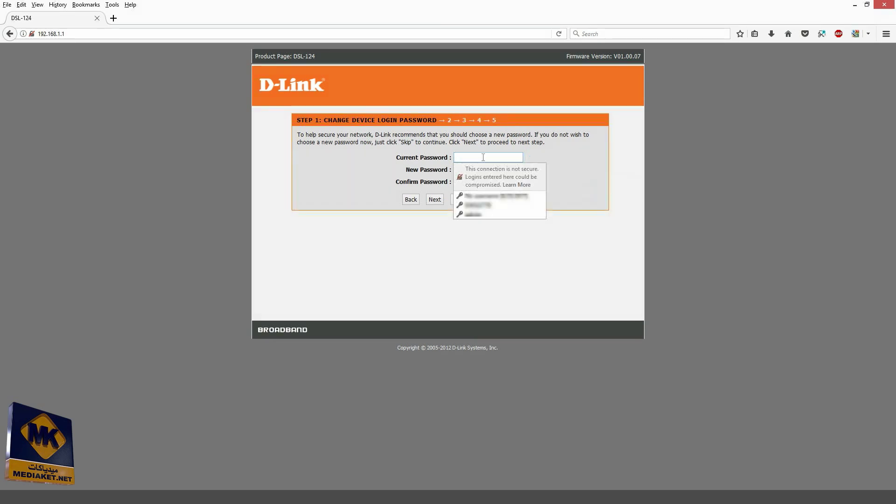
type("admi")
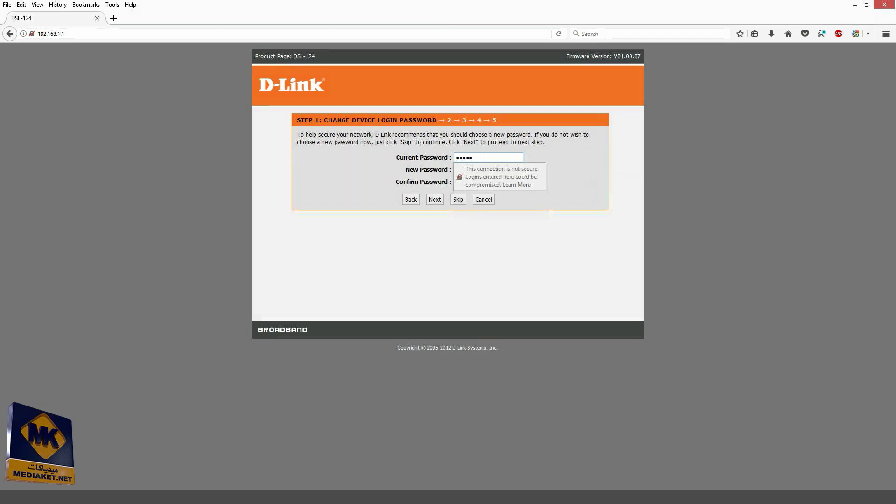
key("Tab")
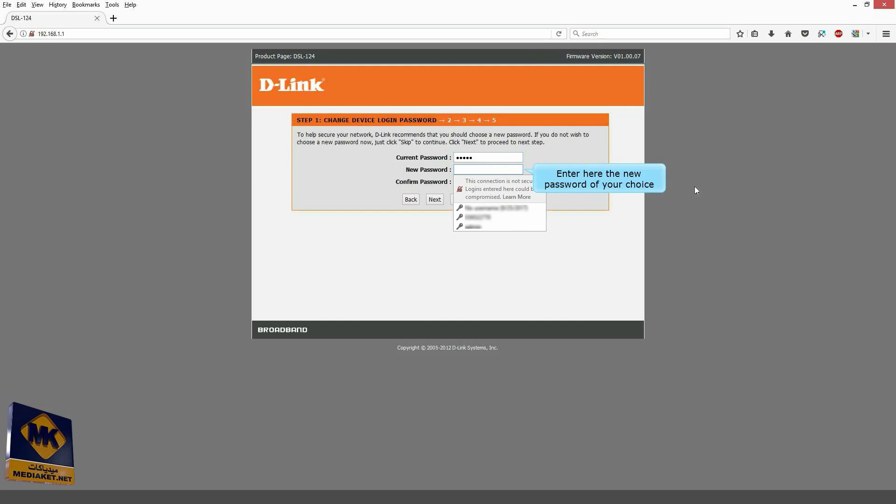
type("admin")
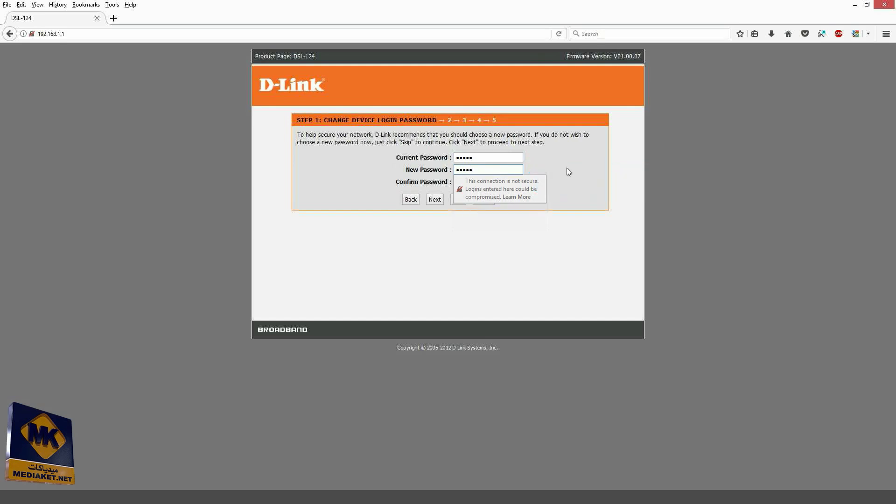
type("1234")
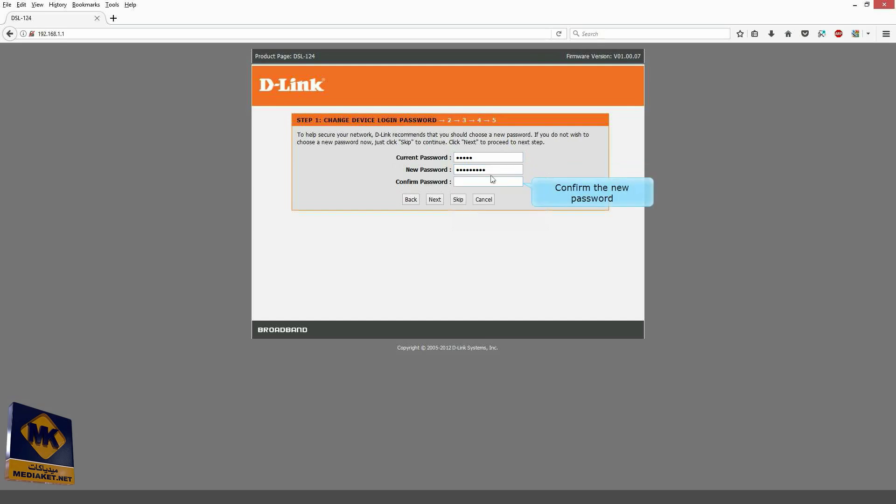
left_click(481, 183)
type("admin")
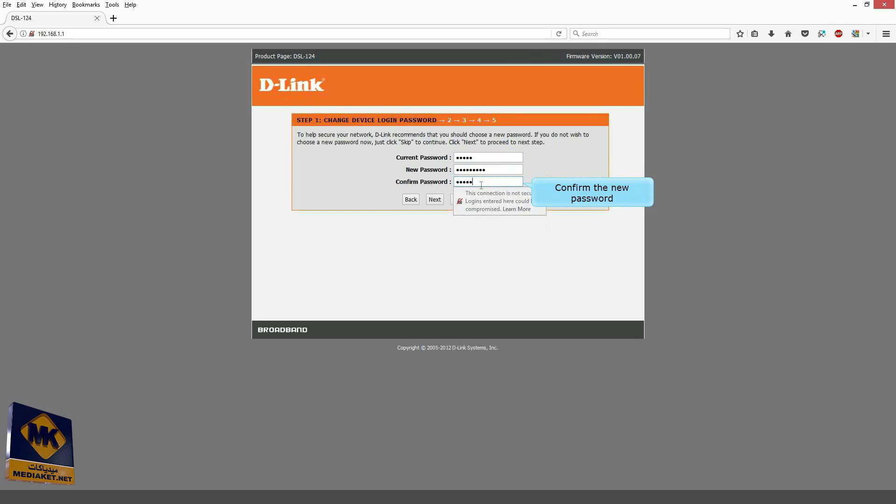
type("1234")
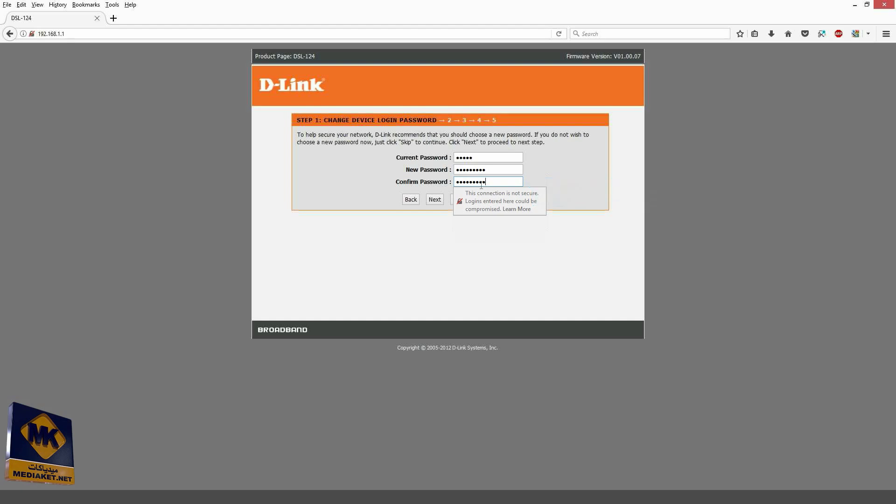
left_click(433, 200)
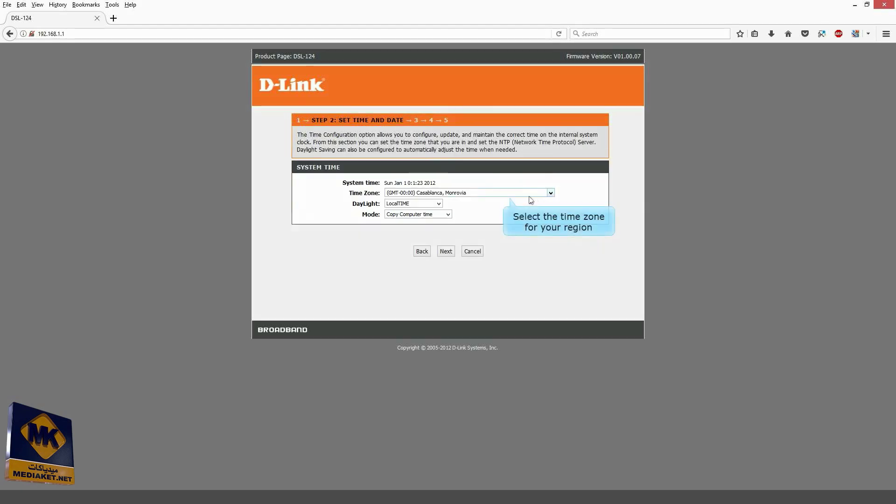
Step: Choose (GMT+01:00) Amsterdam, Berlin, Bern, Rome, Stockholm, Vienna from the time zone list
left_click(536, 193)
left_click_drag(551, 240, 558, 239)
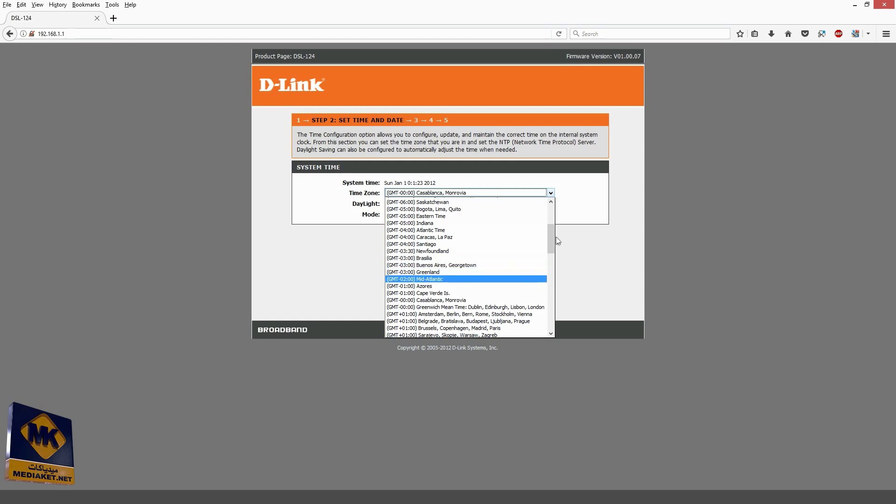
scroll(557, 239, "down", 2)
scroll(557, 240, "down", 1)
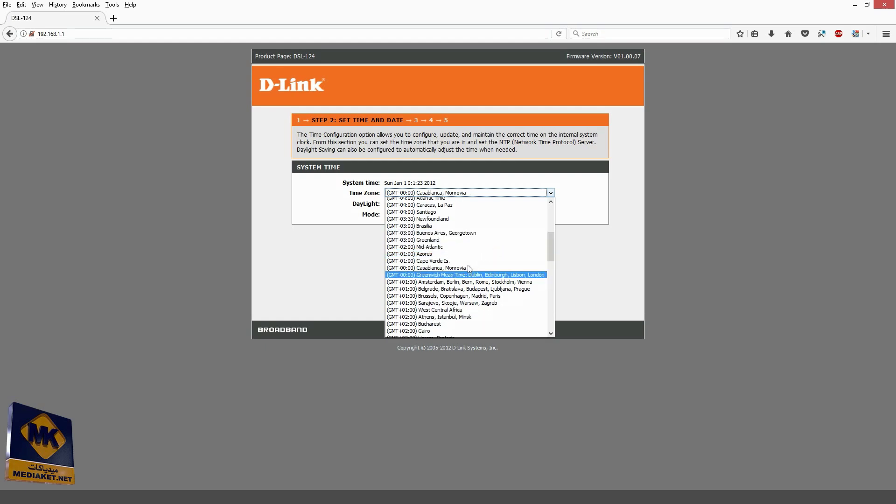
left_click(457, 283)
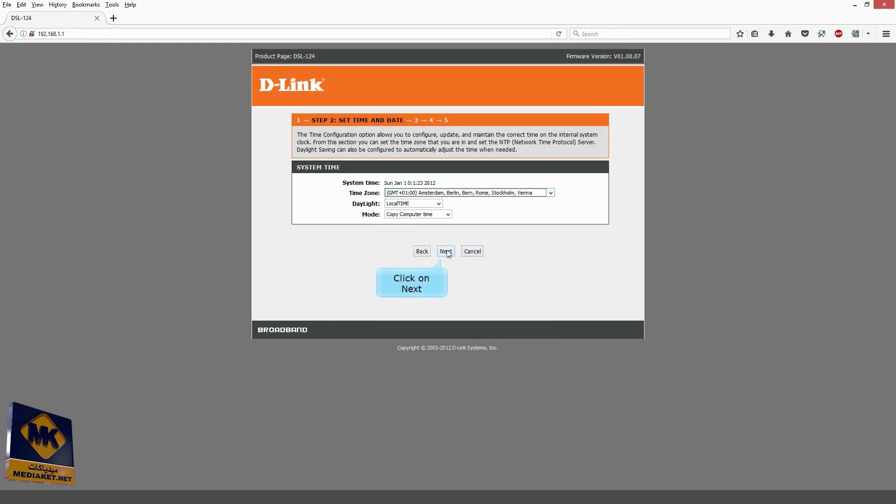
Step: Continue to the internet step, keep DSL WAN as physical type and select Algeria
left_click(446, 252)
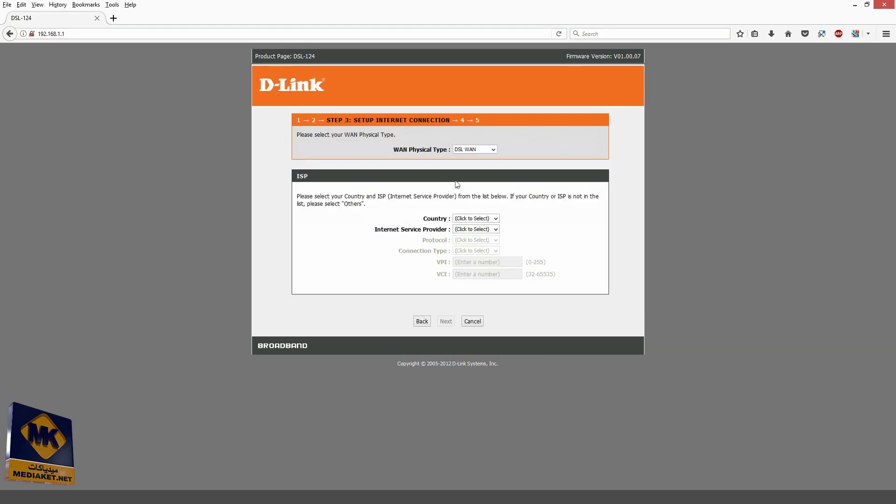
left_click(486, 150)
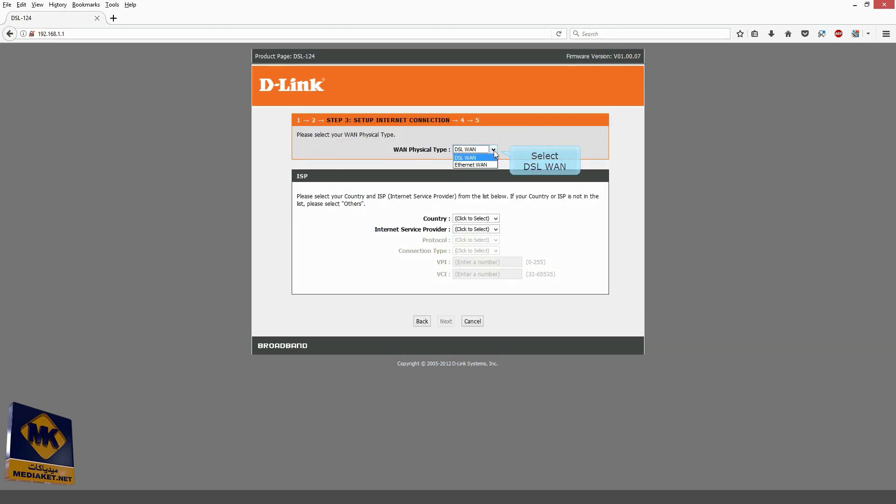
left_click(494, 151)
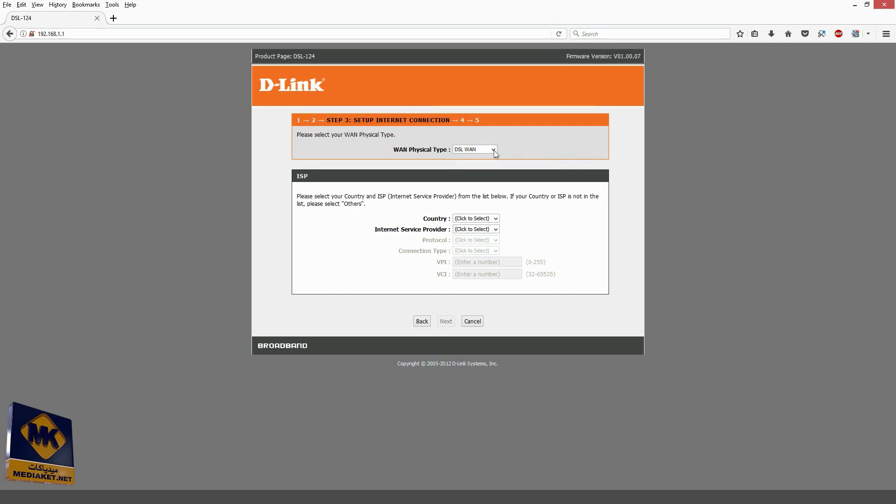
left_click(491, 218)
left_click(474, 230)
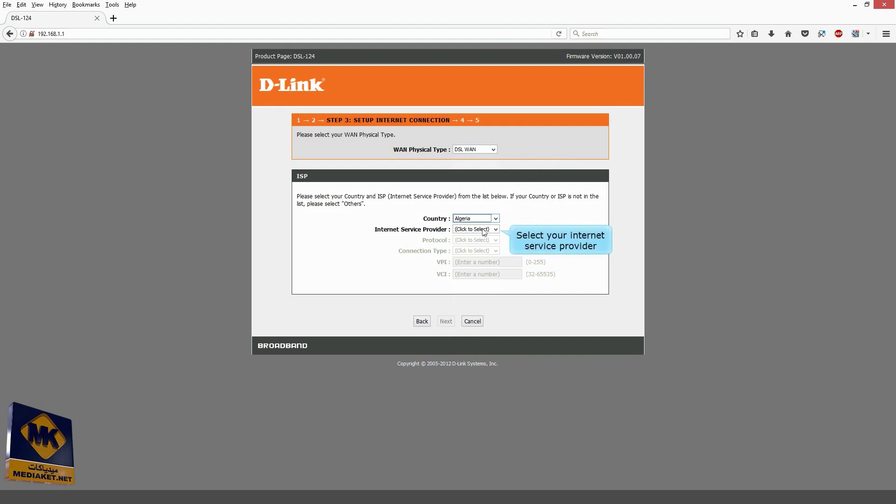
Step: Pick Anis, then Fawri as the internet service provider
left_click(496, 229)
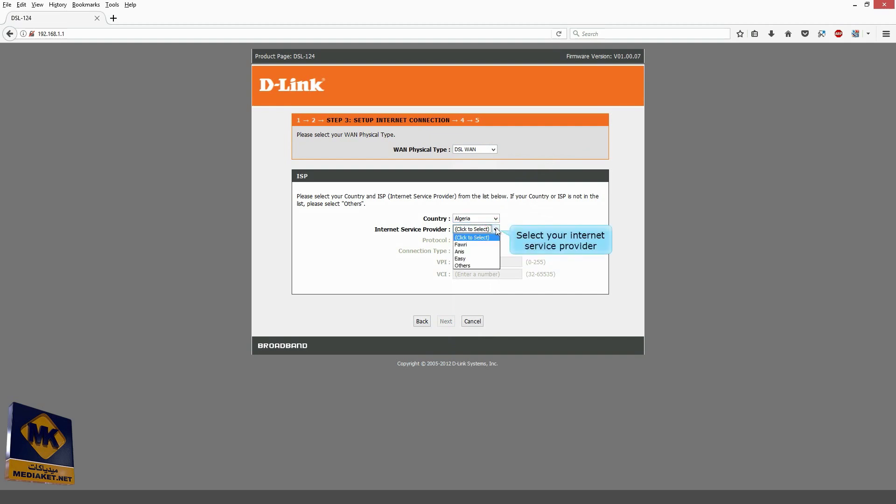
left_click(474, 255)
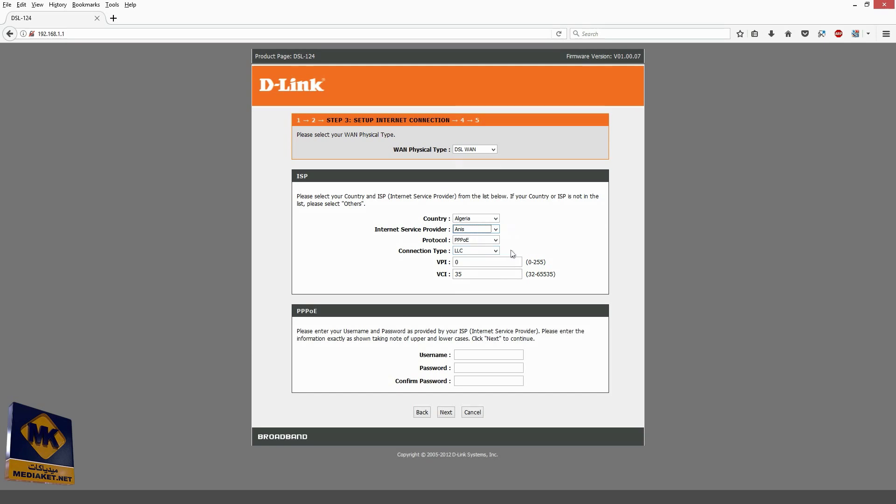
left_click(495, 232)
left_click(473, 245)
left_click(496, 229)
Step: Keeping Fawri, enter the ISP's PPPoE username, password and matching confirmation password
left_click(496, 229)
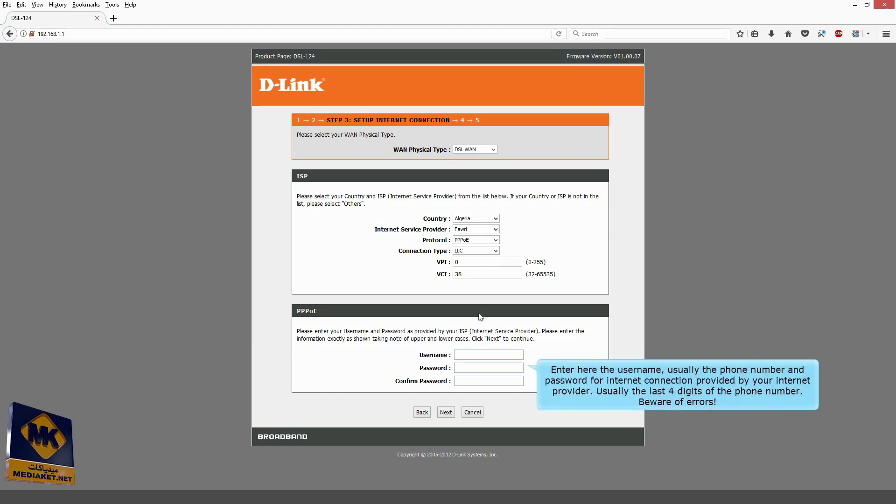
left_click(474, 355)
type("03654")
left_click(462, 368)
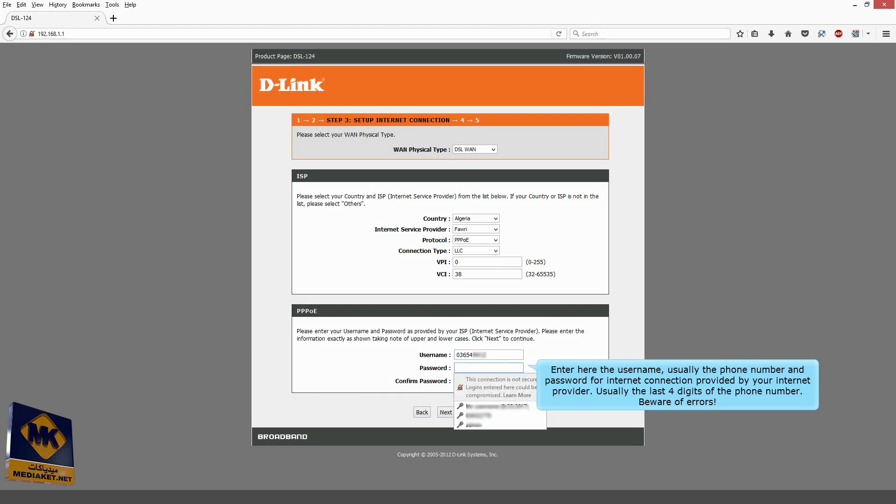
type("••••")
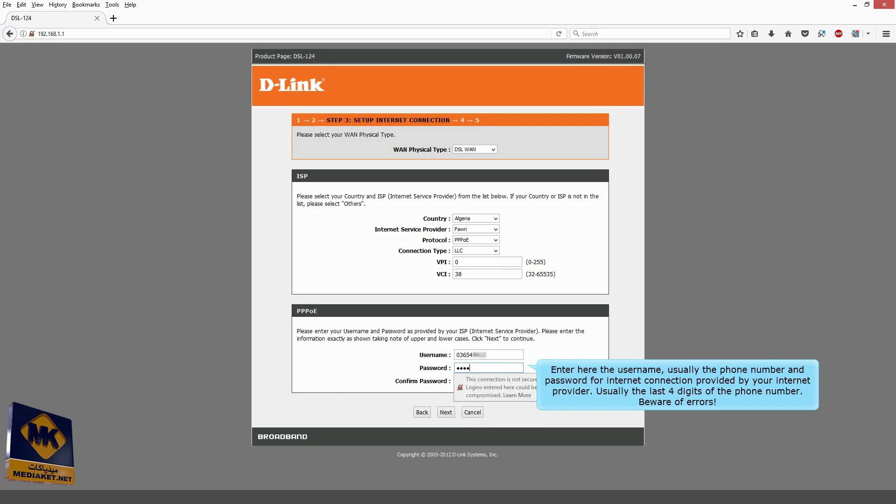
key("Tab")
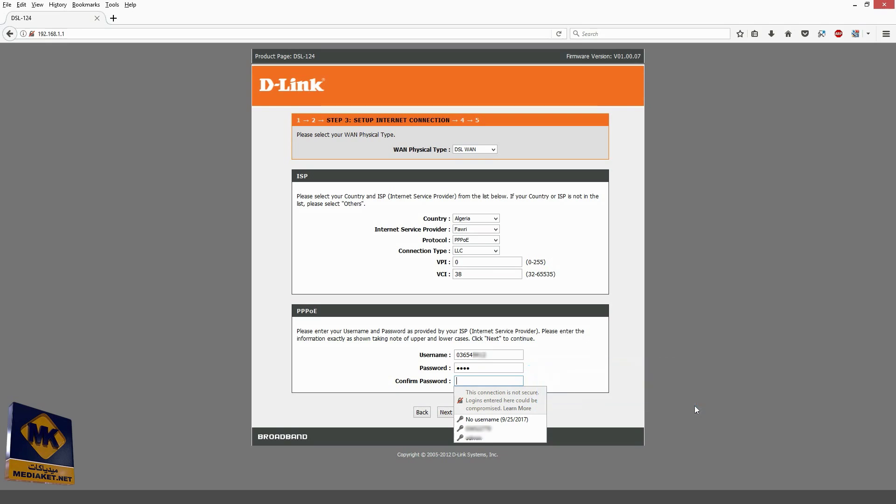
type("•••")
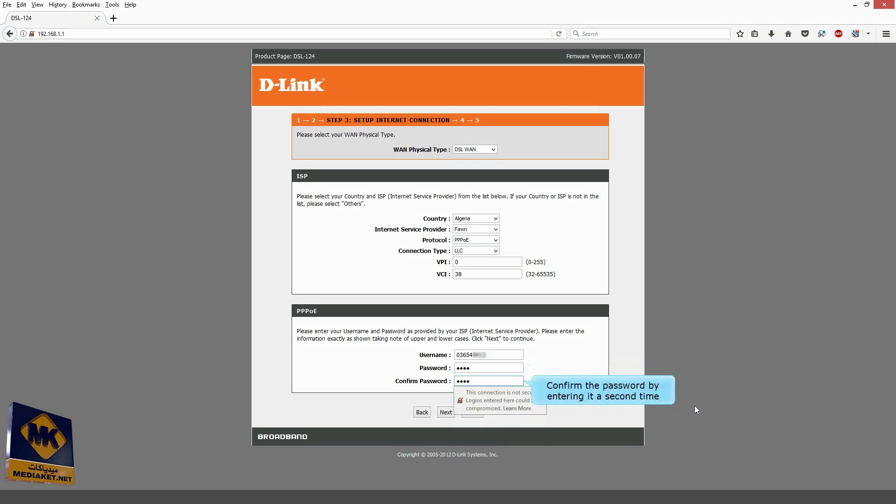
type("•")
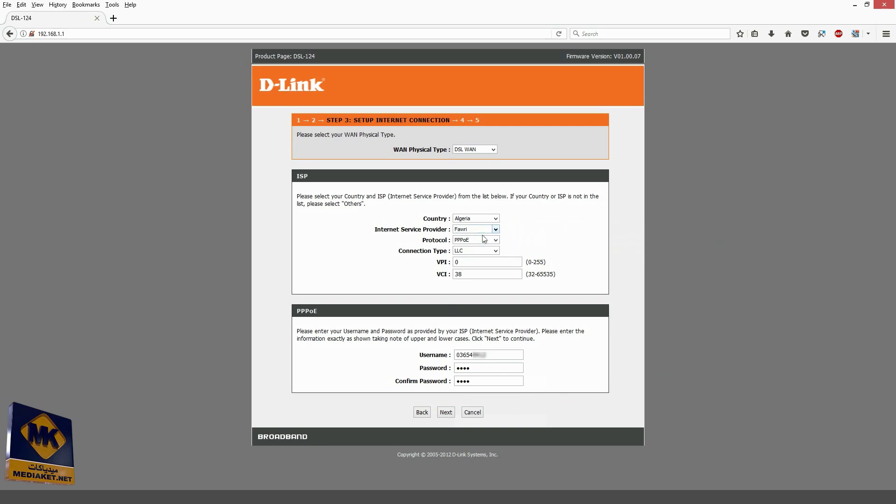
Step: Switch the provider to Others and choose PPPoE protocol with LLC connection type
left_click(496, 229)
left_click(463, 266)
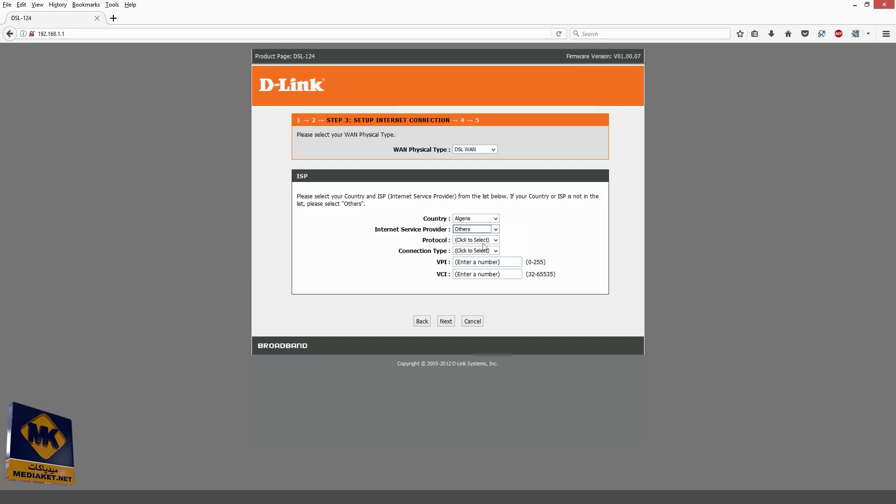
left_click(496, 240)
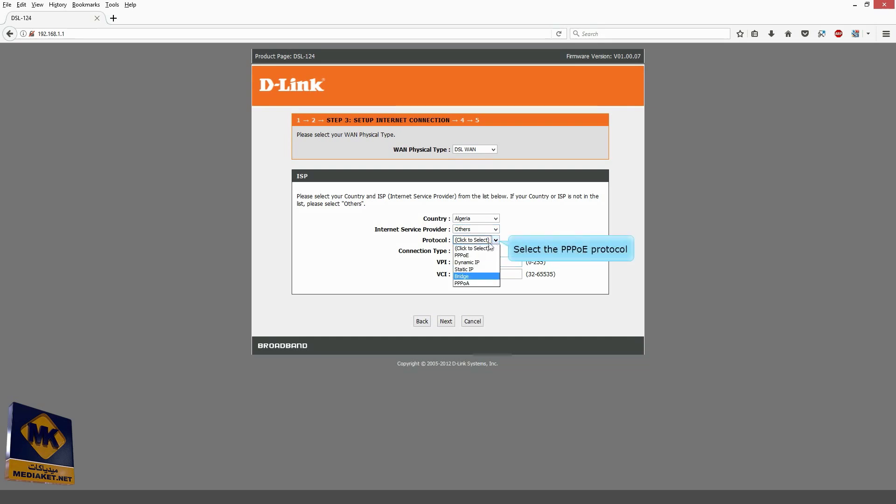
left_click(479, 255)
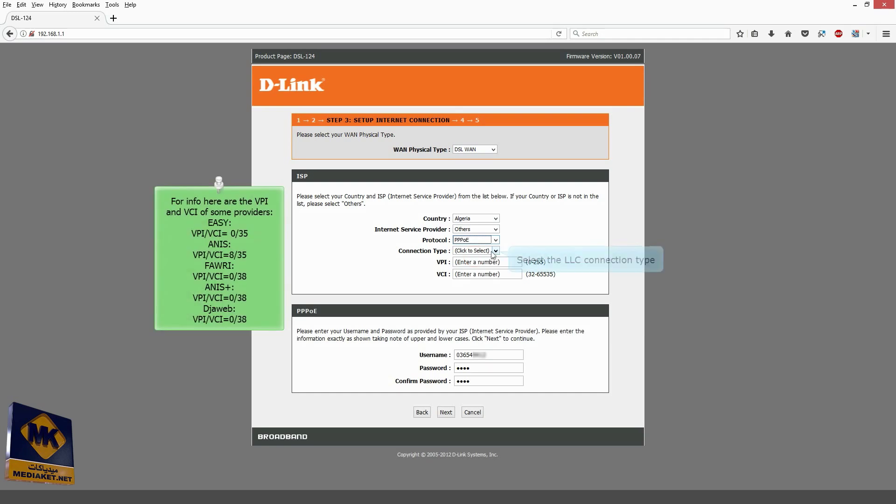
left_click(476, 252)
left_click(469, 273)
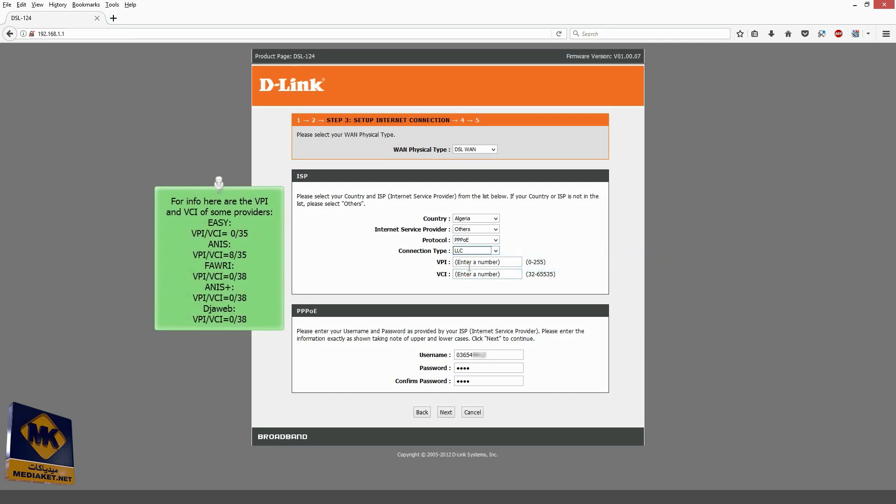
Step: Enter VPI 0 and VCI 38
left_click(503, 262)
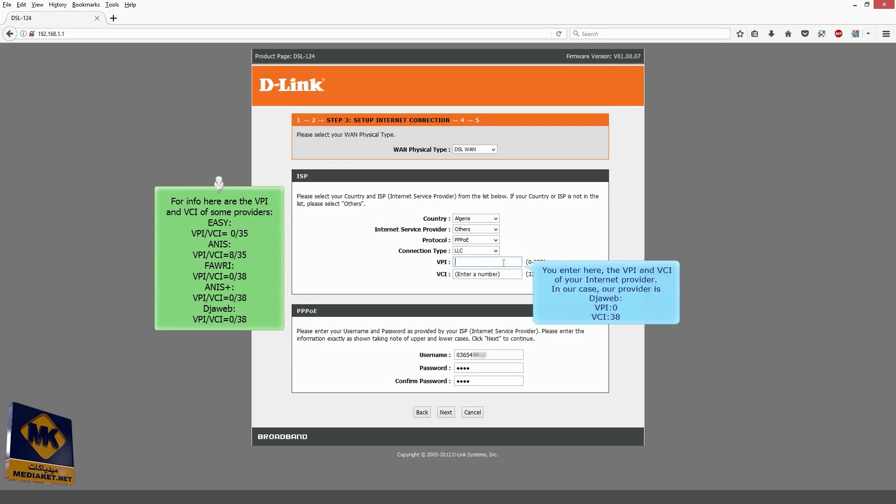
type("0")
left_click(502, 273)
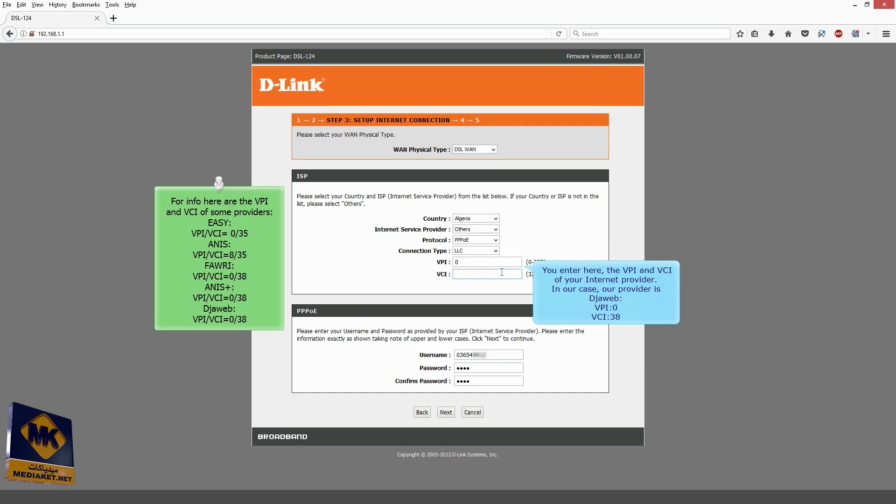
type("38")
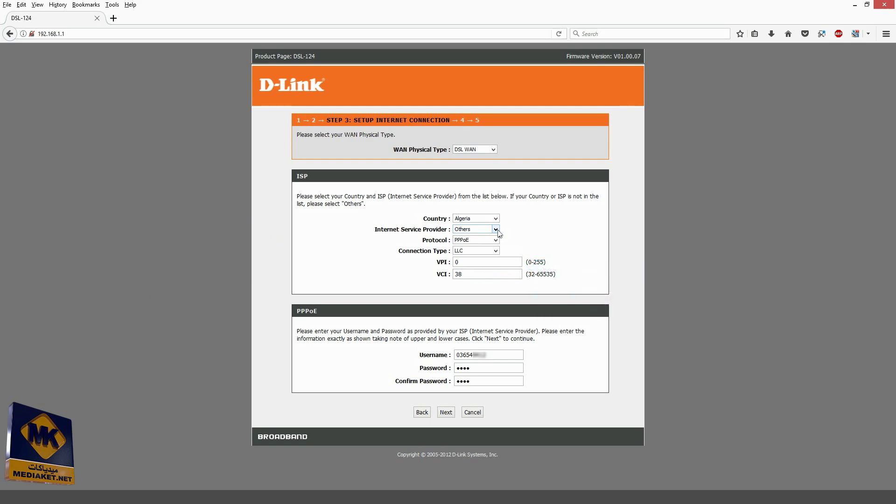
Step: Keeping Others, retype the PPPoE password and its confirmation, then advance to wireless setup
left_click(497, 230)
left_click(498, 231)
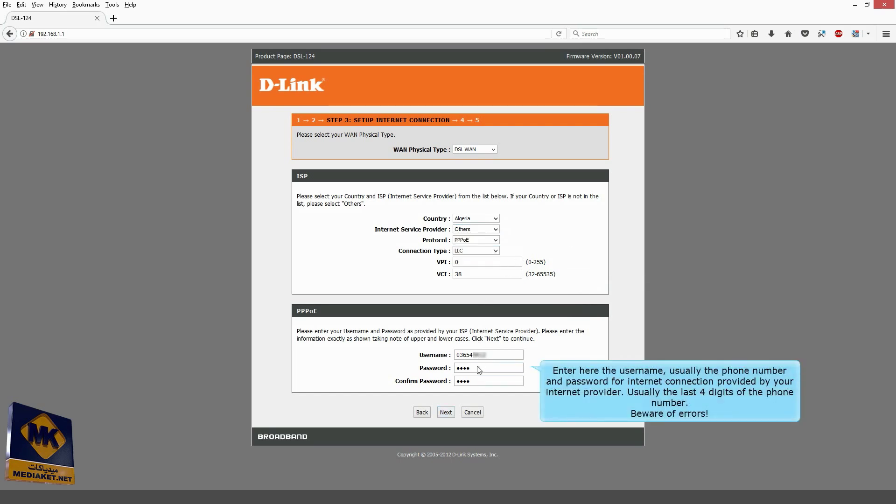
left_click_drag(479, 370, 410, 364)
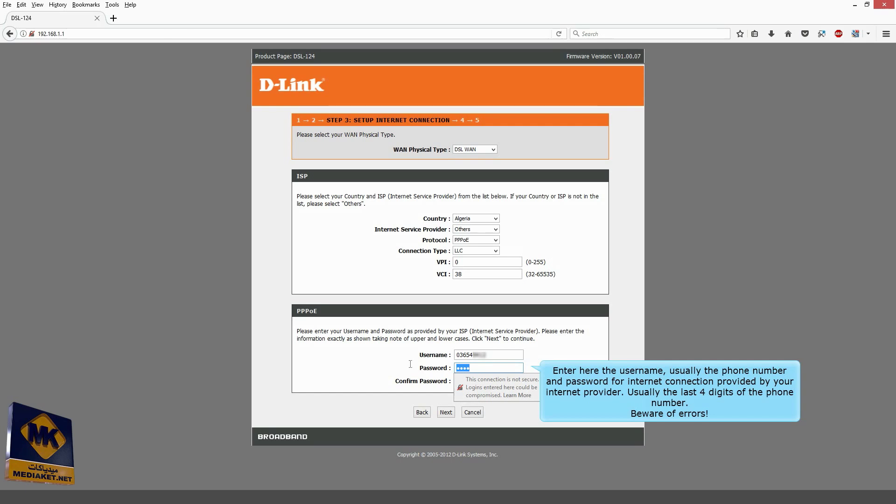
type("****")
left_click(500, 381)
type("**")
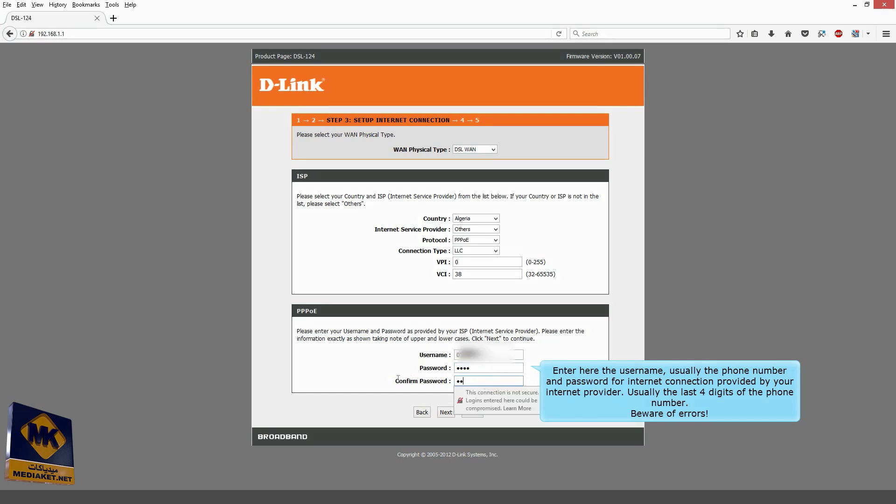
type("**")
left_click(562, 368)
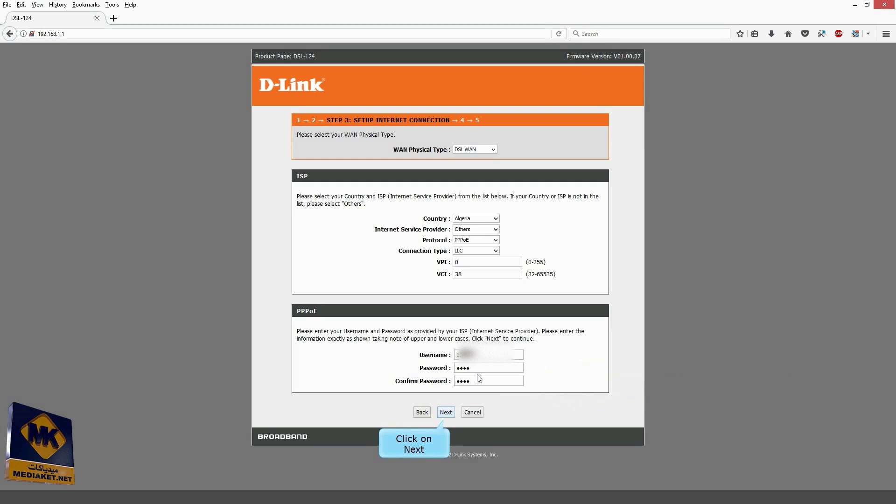
left_click(446, 412)
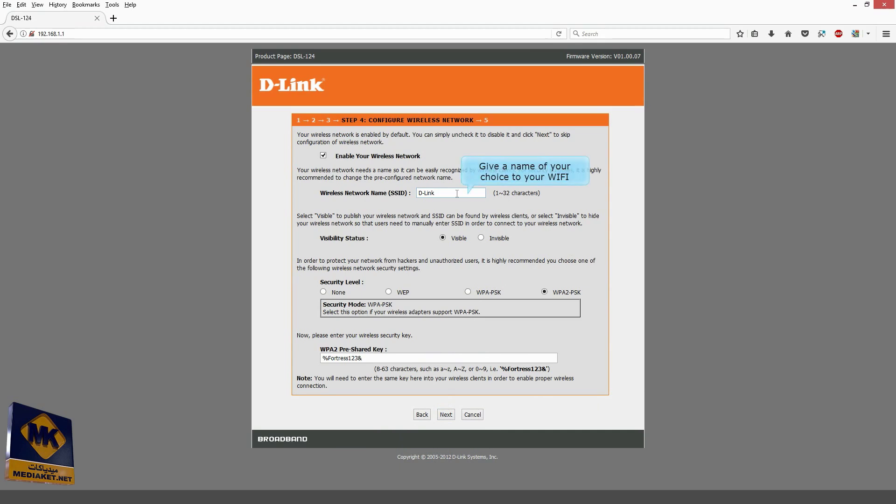
Step: Rename the Wi-Fi SSID from D-Link to SAMI_WL and begin typing a new WPA2 key
left_click_drag(456, 193, 330, 193)
type("SAMI_WL")
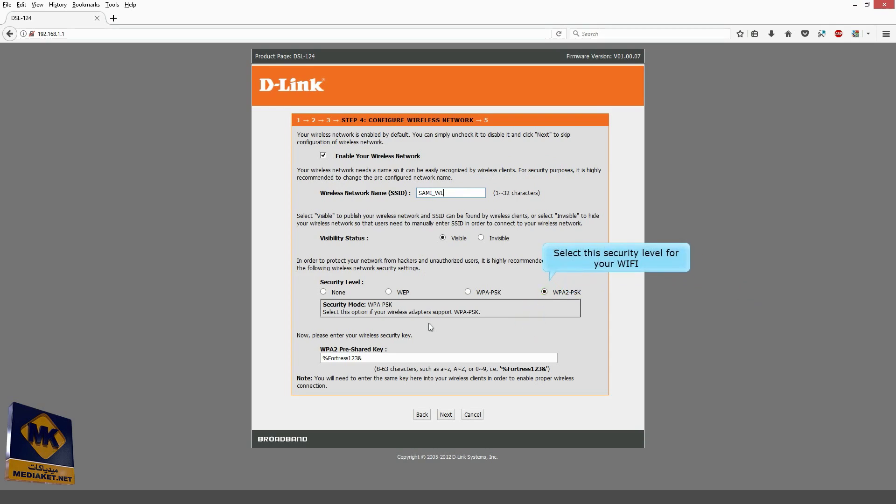
left_click(379, 358)
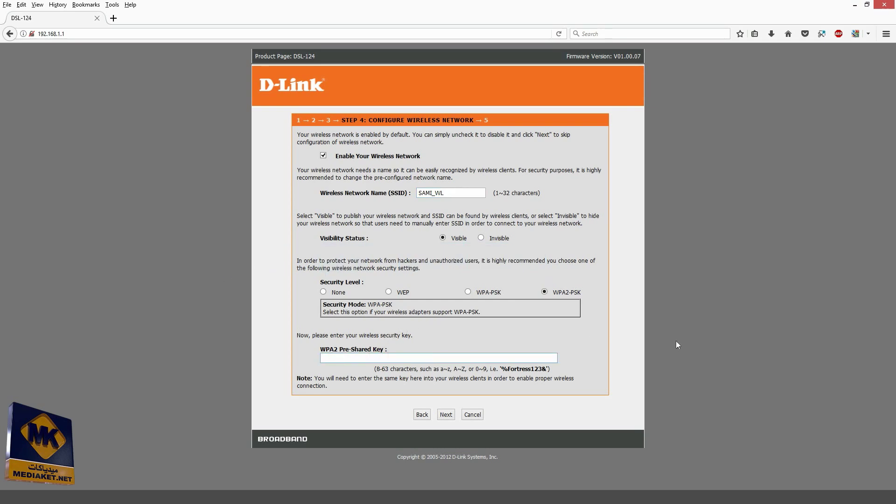
type("PNL")
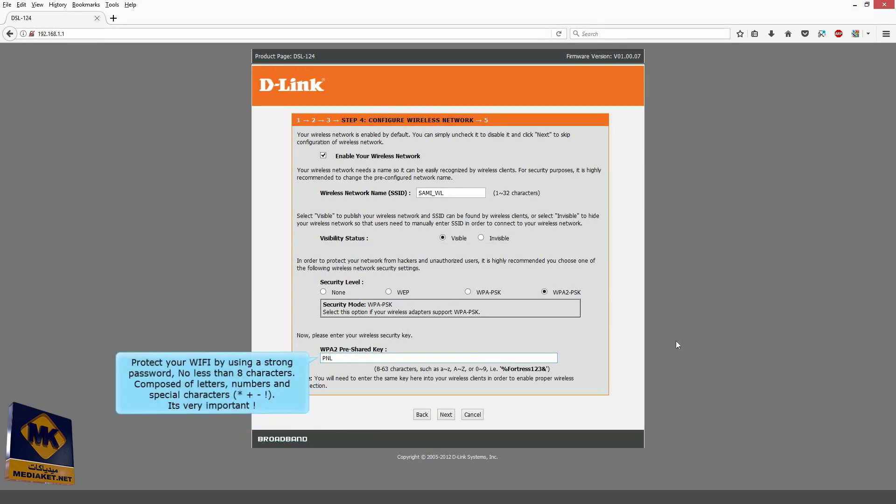